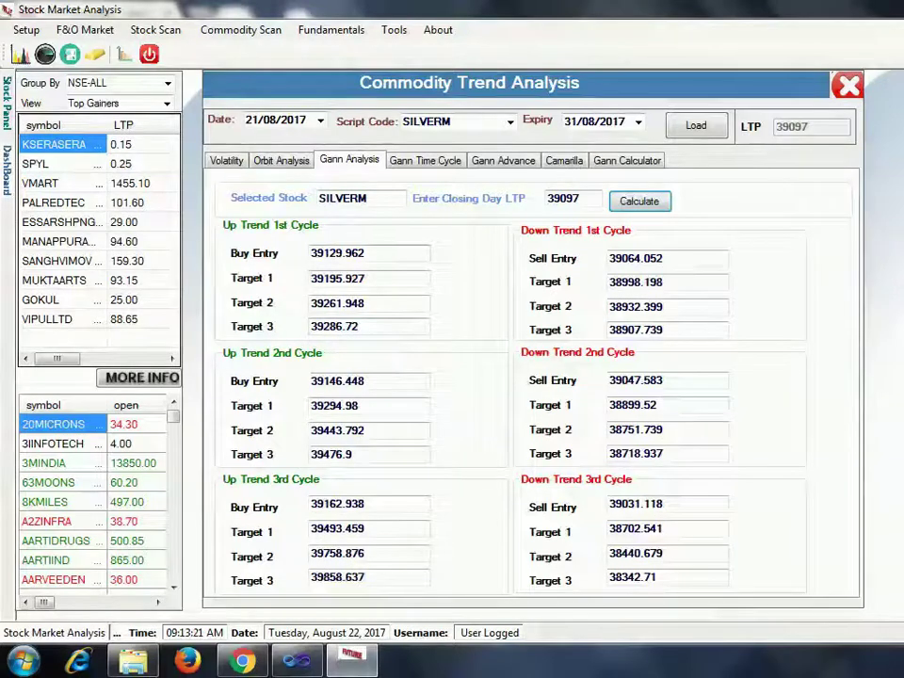
- Examine the SILVERM buy entry and target levels across the three up-trend cycles, highlighting the key values
left_click_drag(366, 253, 311, 254)
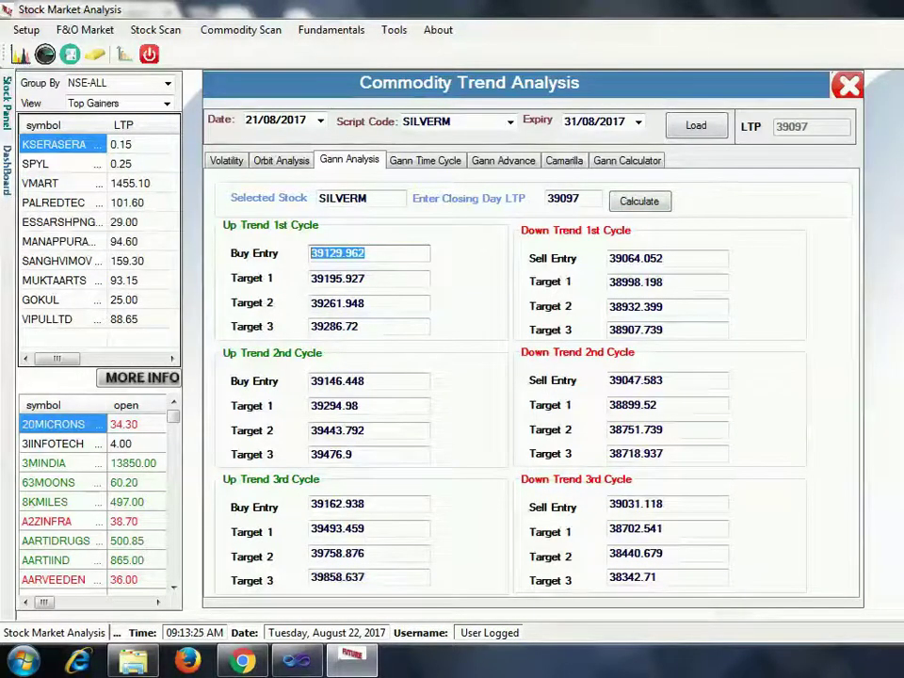
double_click(335, 327)
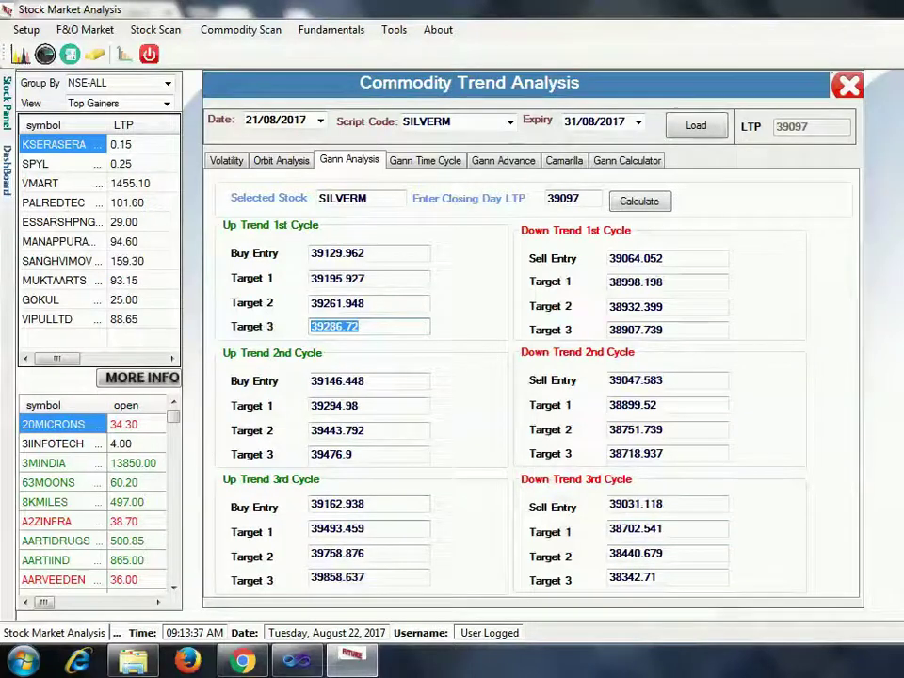
double_click(337, 529)
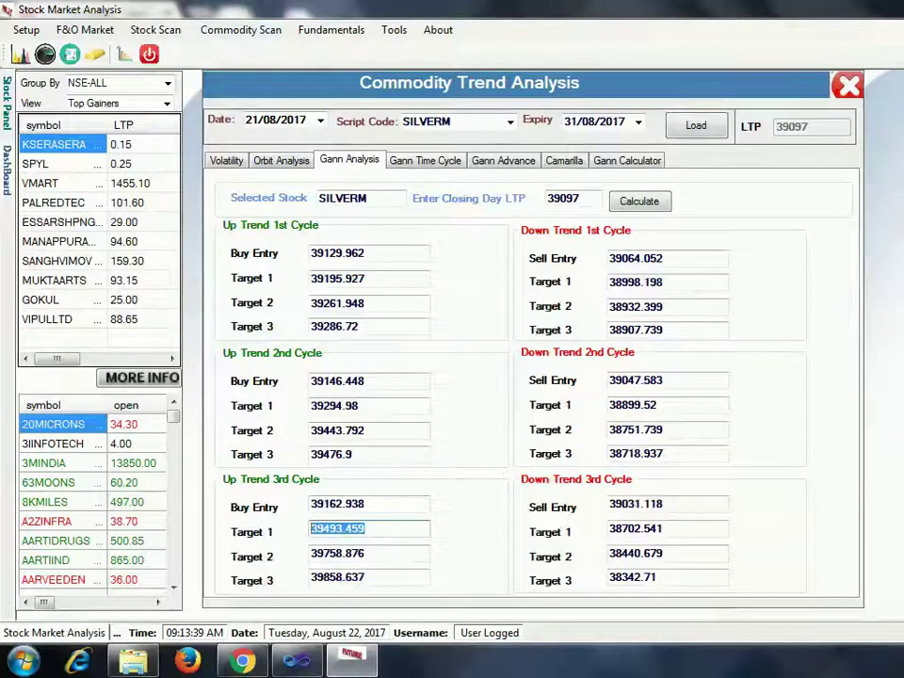
key("Tab")
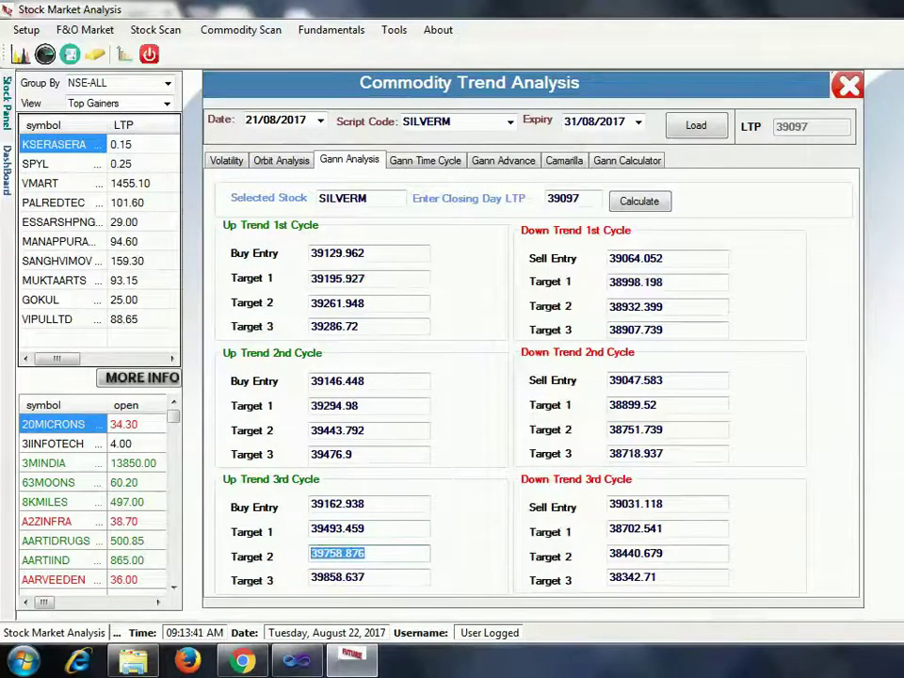
left_click_drag(367, 577, 310, 577)
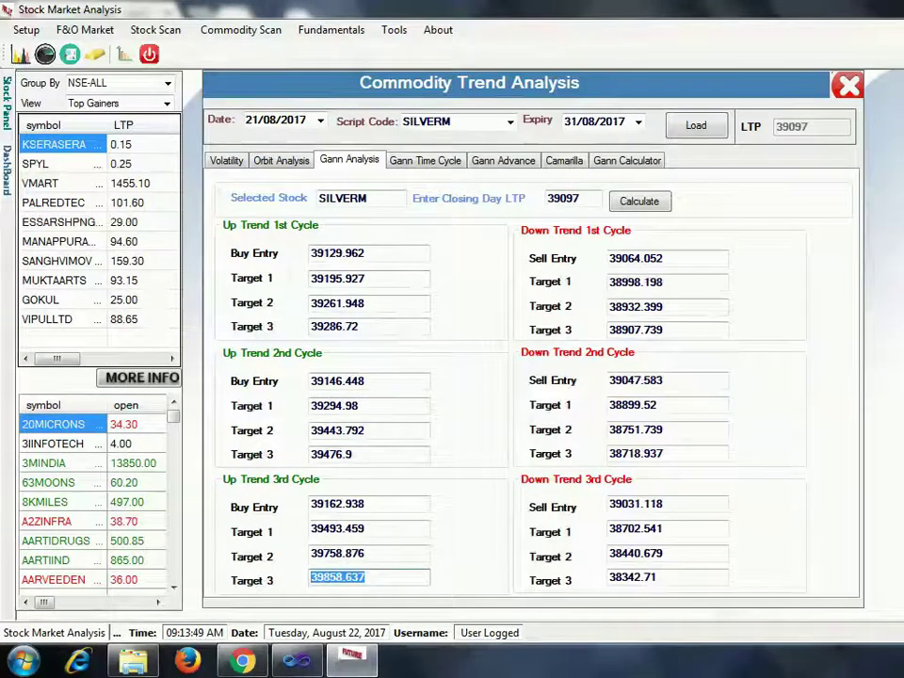
mouse_move(336, 254)
left_mouse_down()
mouse_move(311, 253)
mouse_move(365, 252)
mouse_move(311, 253)
mouse_move(344, 252)
left_mouse_up()
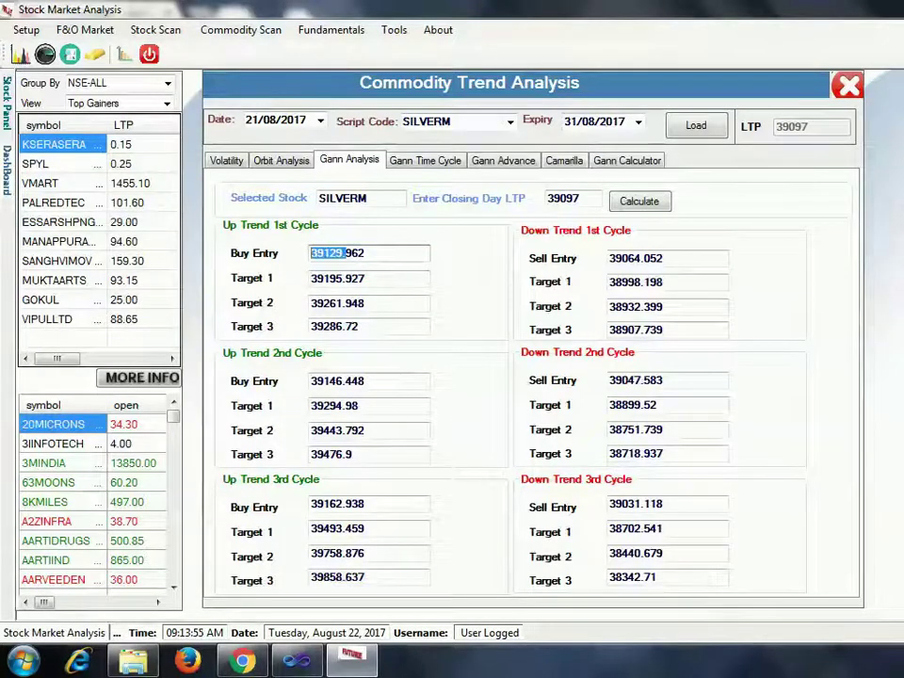
left_click_drag(361, 327, 310, 326)
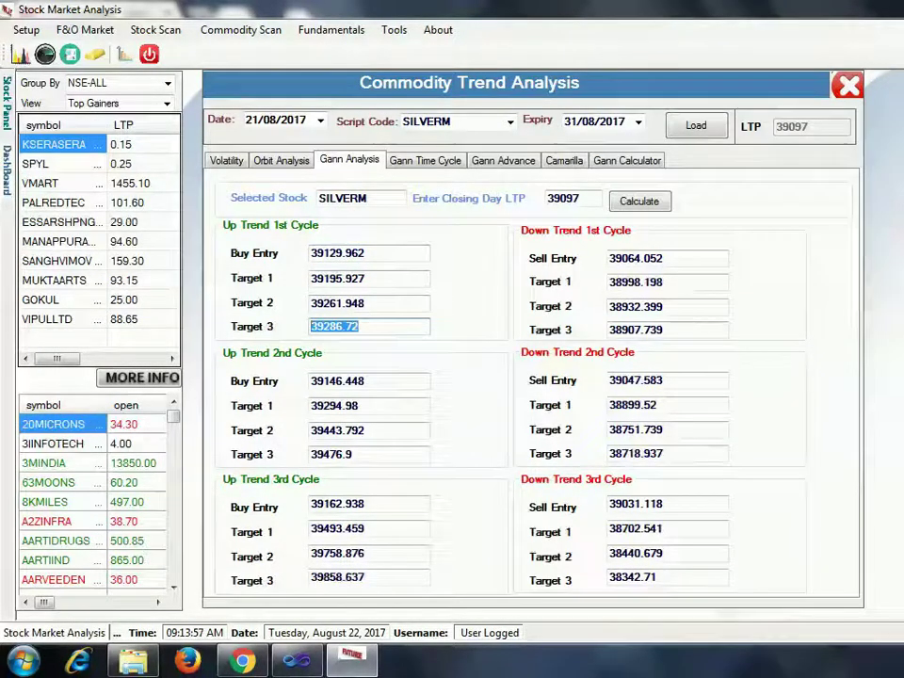
left_click(336, 326)
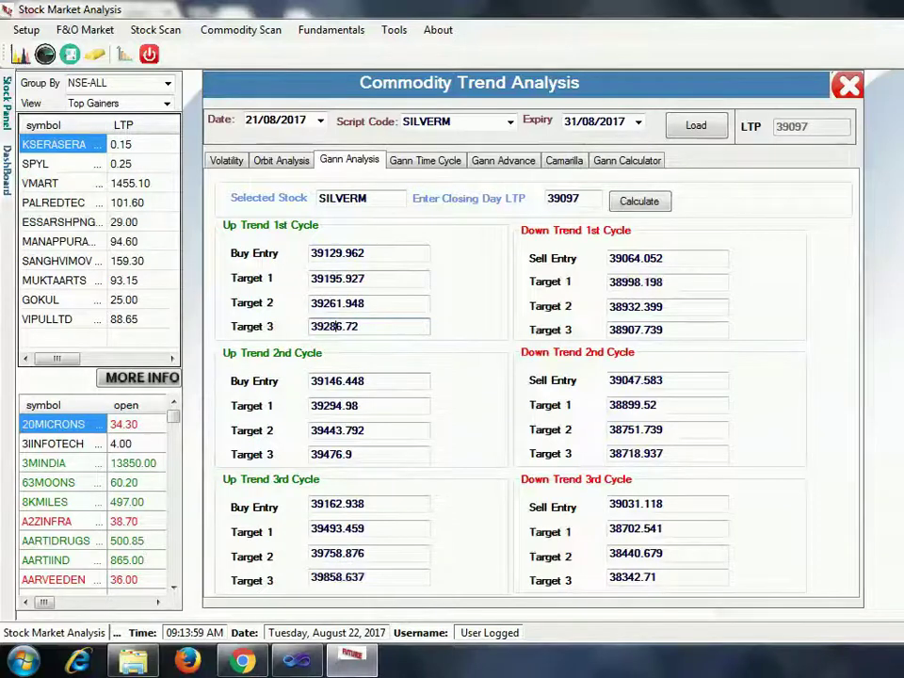
left_click_drag(312, 405, 359, 405)
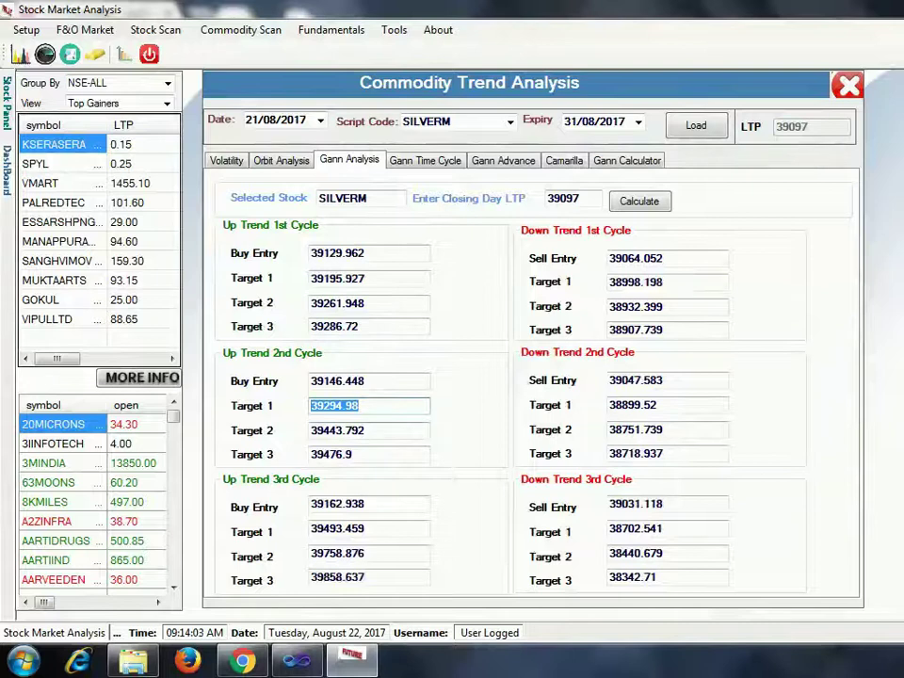
left_click_drag(353, 454, 311, 455)
left_click_drag(358, 431, 312, 454)
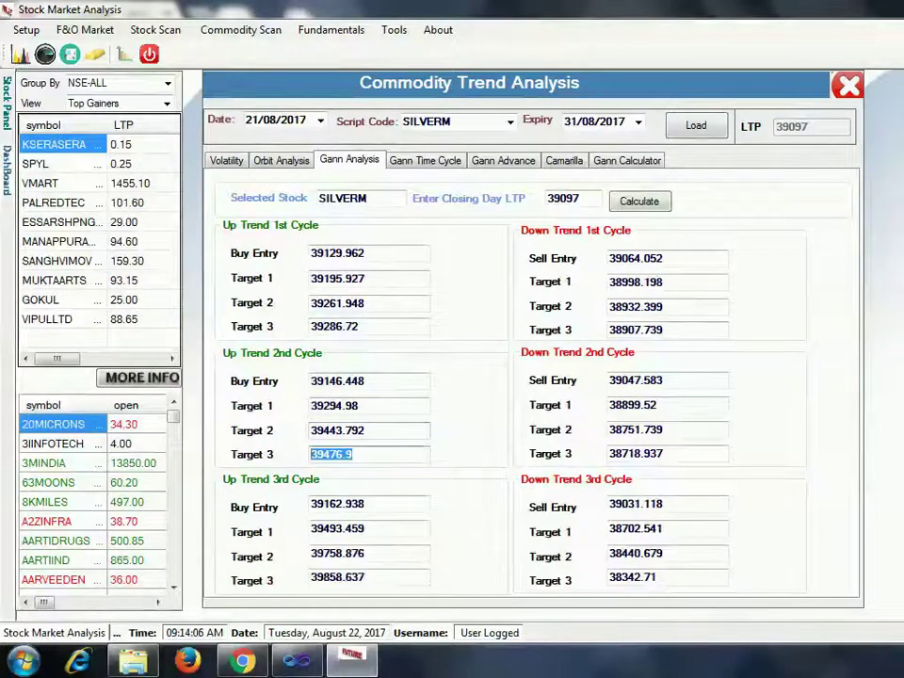
left_click_drag(365, 529, 312, 529)
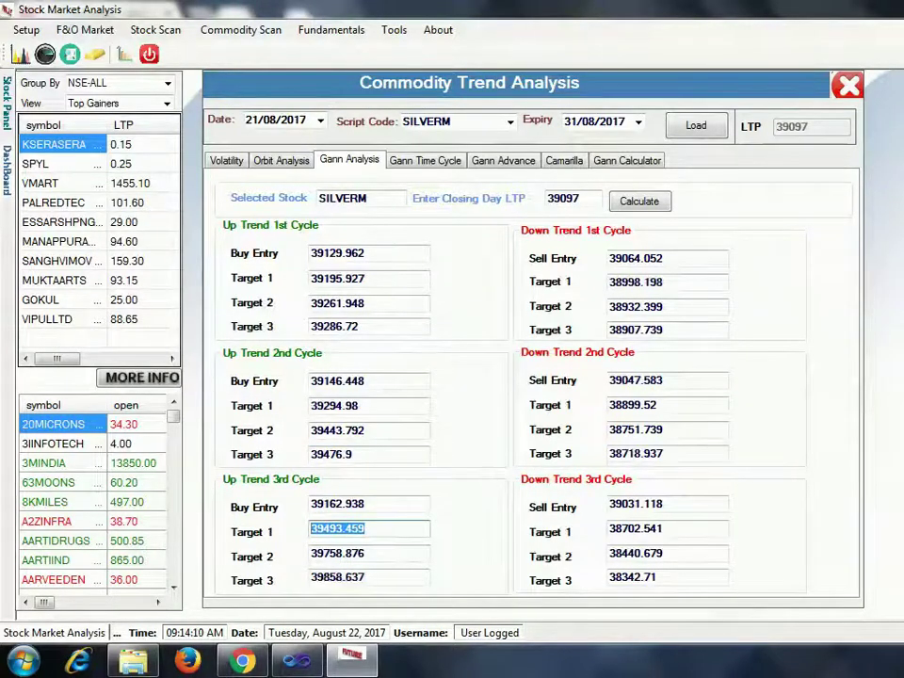
key("Tab")
key("Tab")
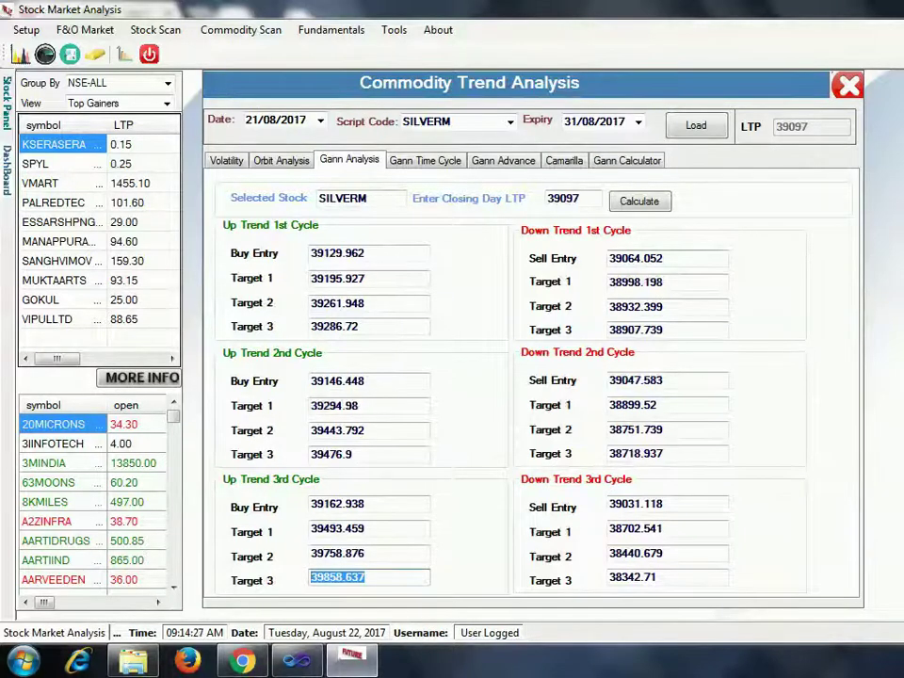
- Examine the SILVERM sell entry and target levels across the three down-trend cycles, highlighting the key values
key("Tab")
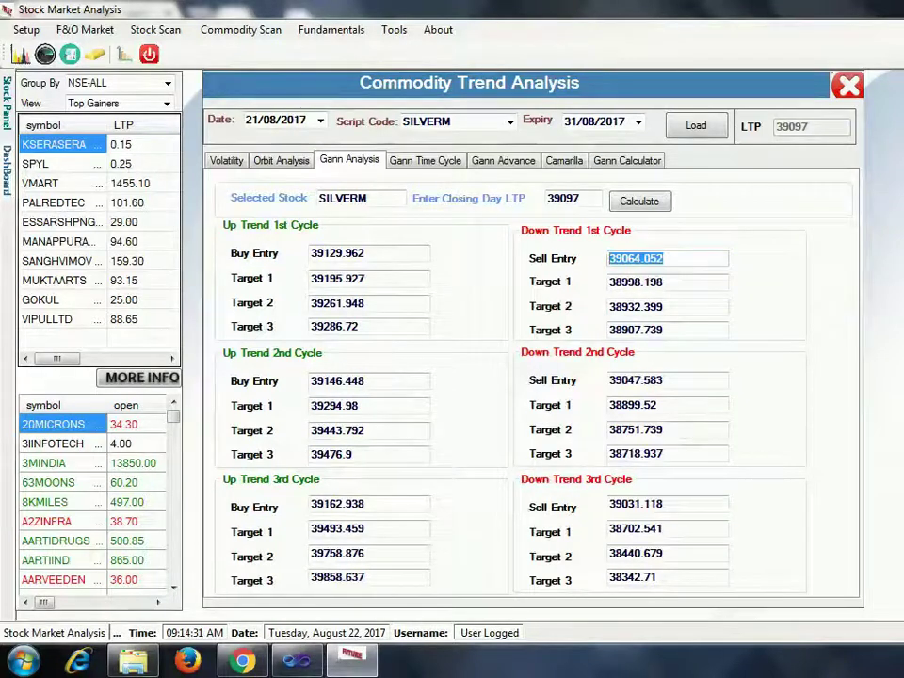
left_click_drag(667, 330, 607, 331)
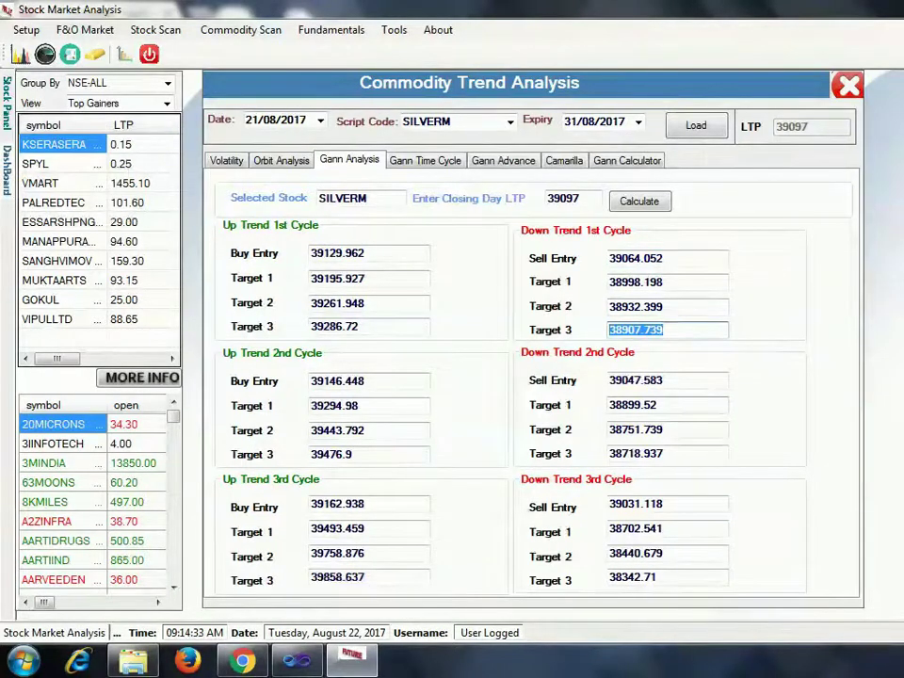
left_click_drag(666, 380, 607, 381)
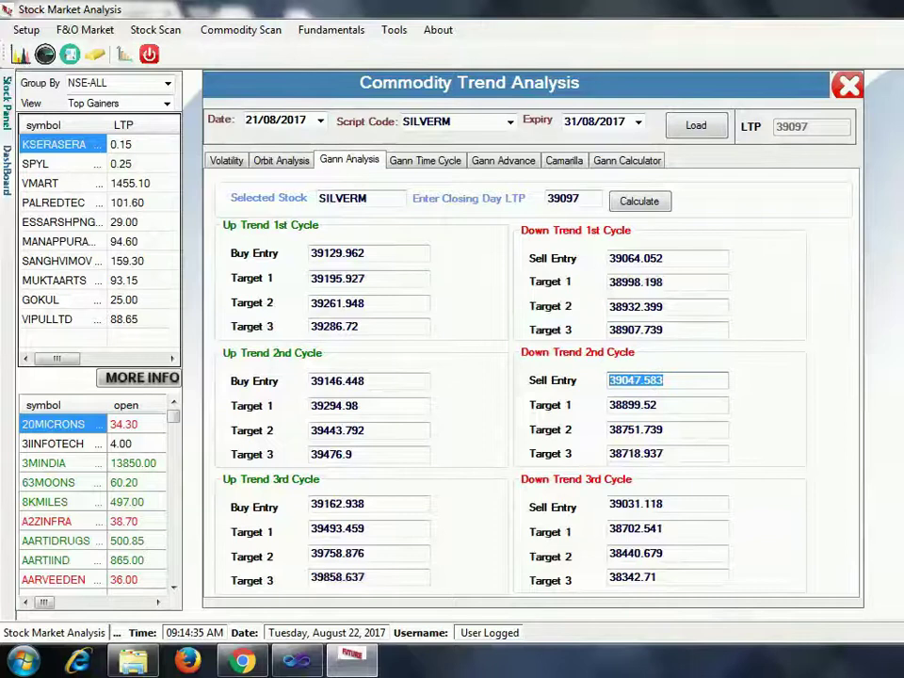
left_click_drag(659, 405, 607, 405)
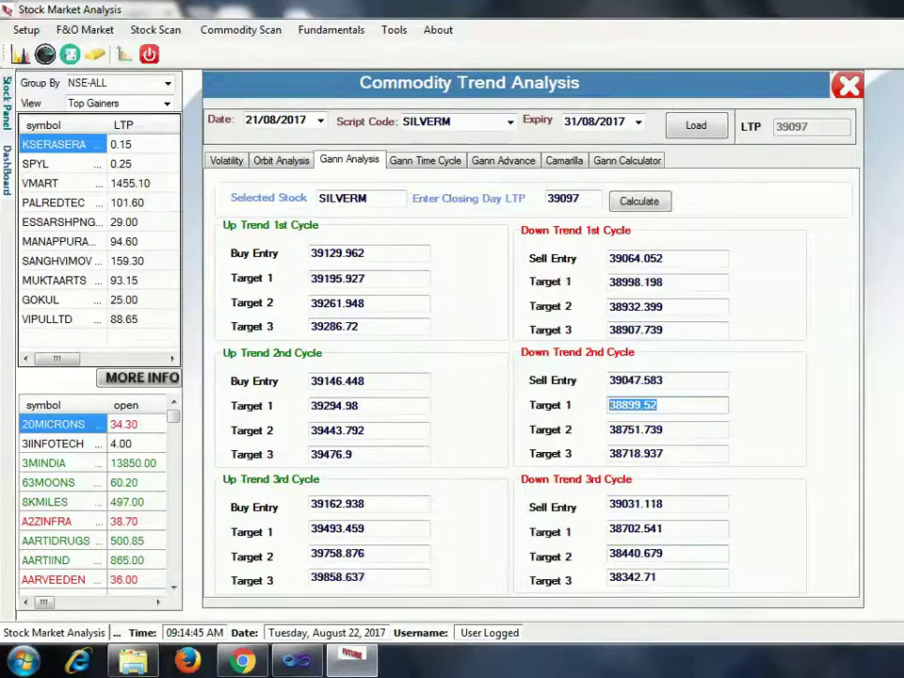
double_click(633, 577)
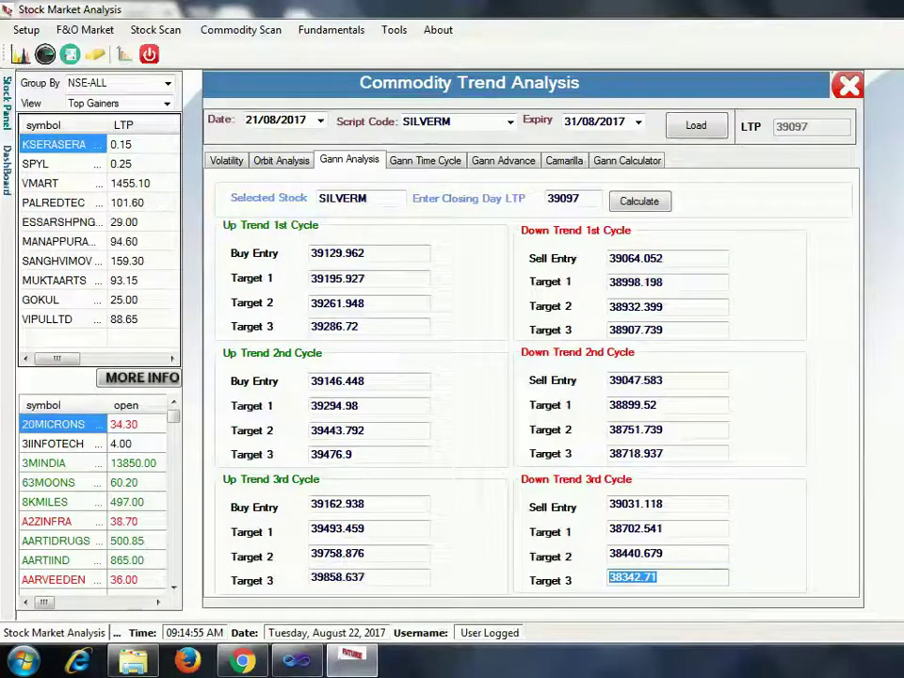
- Load the commodity data for script code CRUDEOILM with the 19/09/2017 expiry
left_click(511, 122)
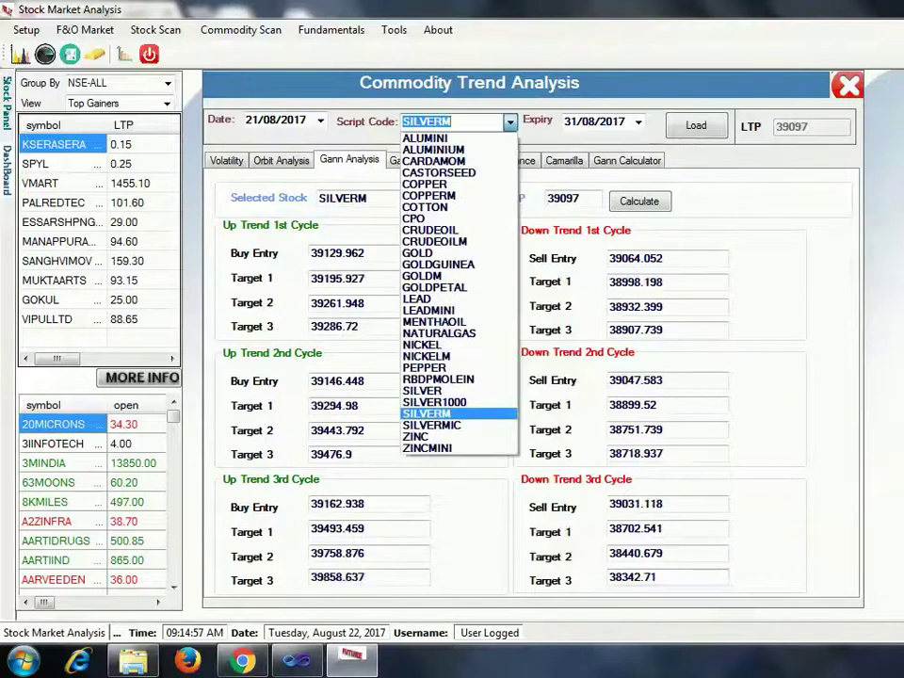
type("crude")
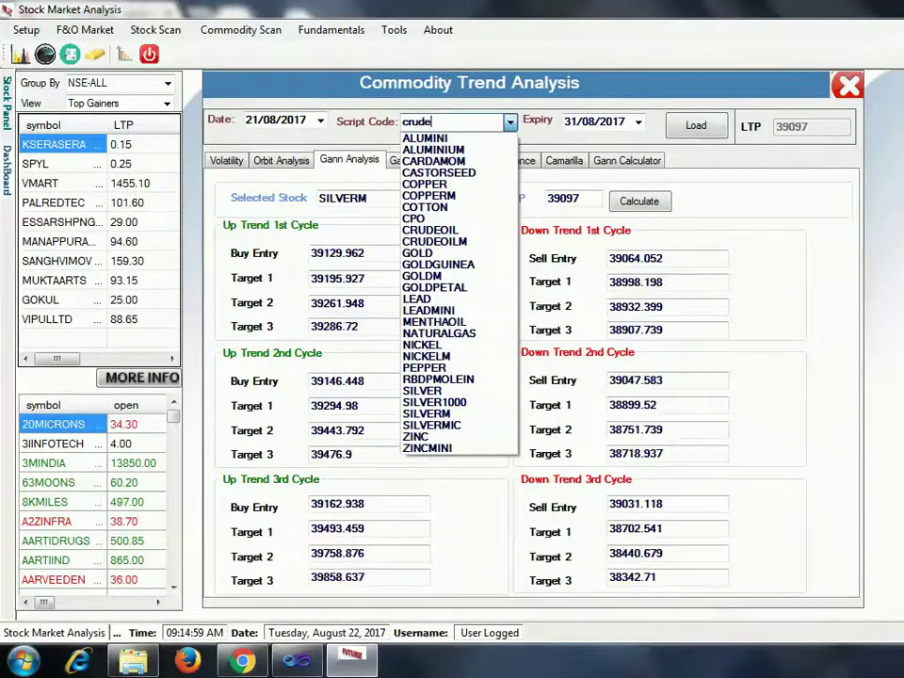
key("Down")
key("Down")
key("Return")
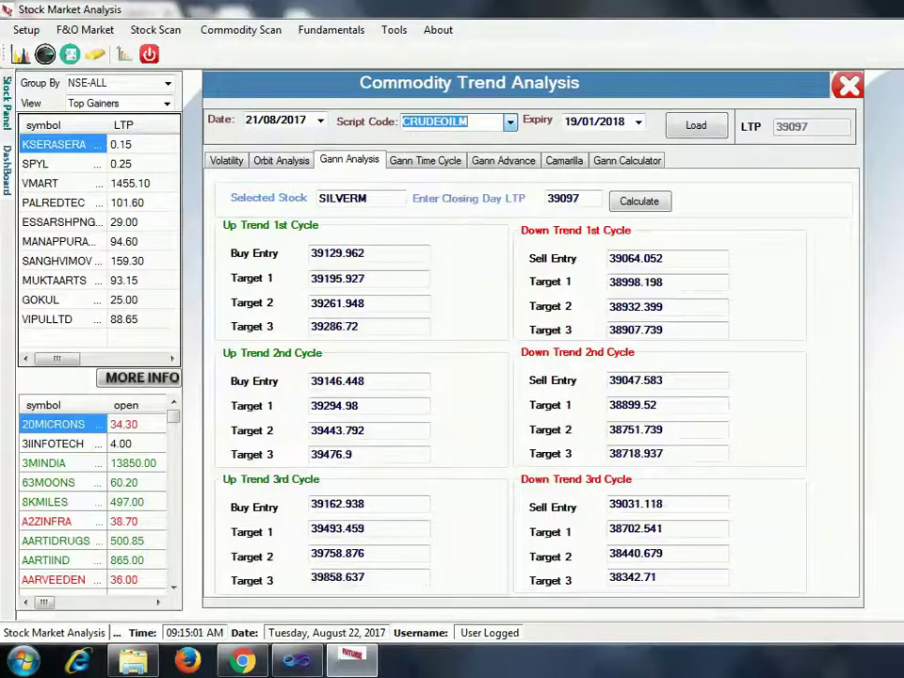
left_click(638, 123)
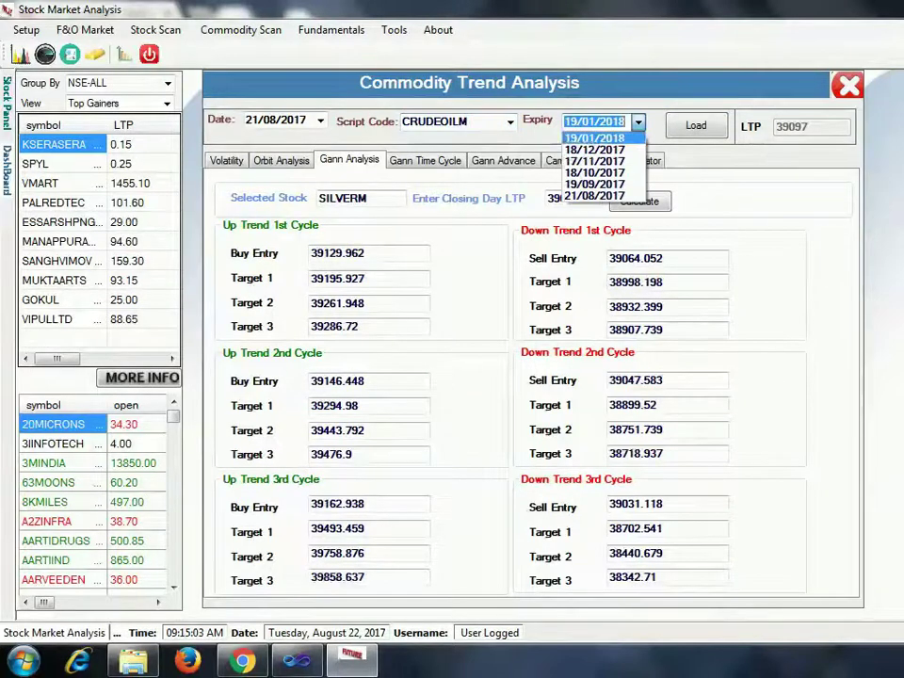
key("Return")
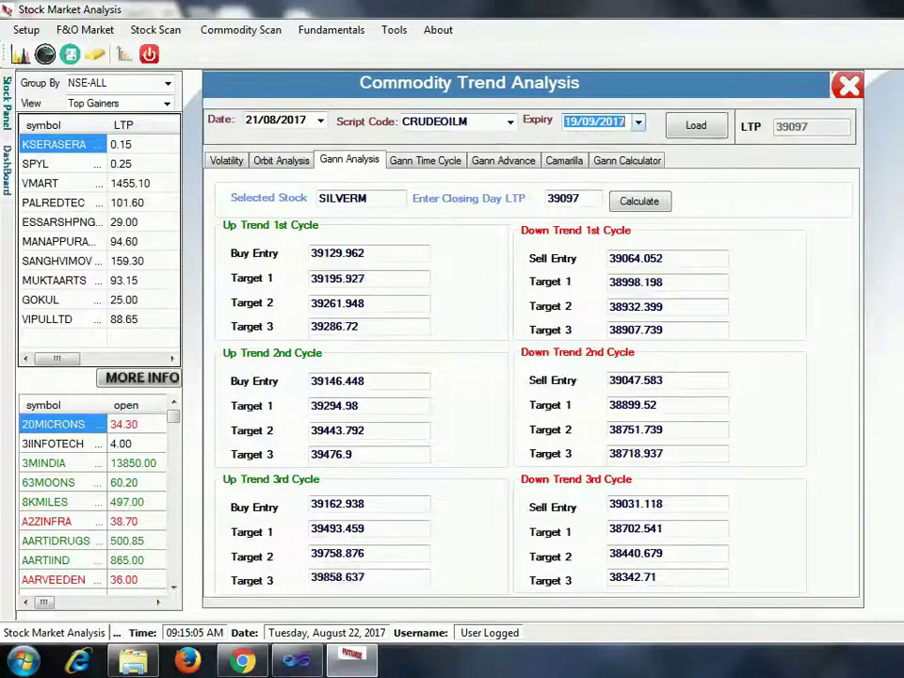
key("Tab")
key("Return")
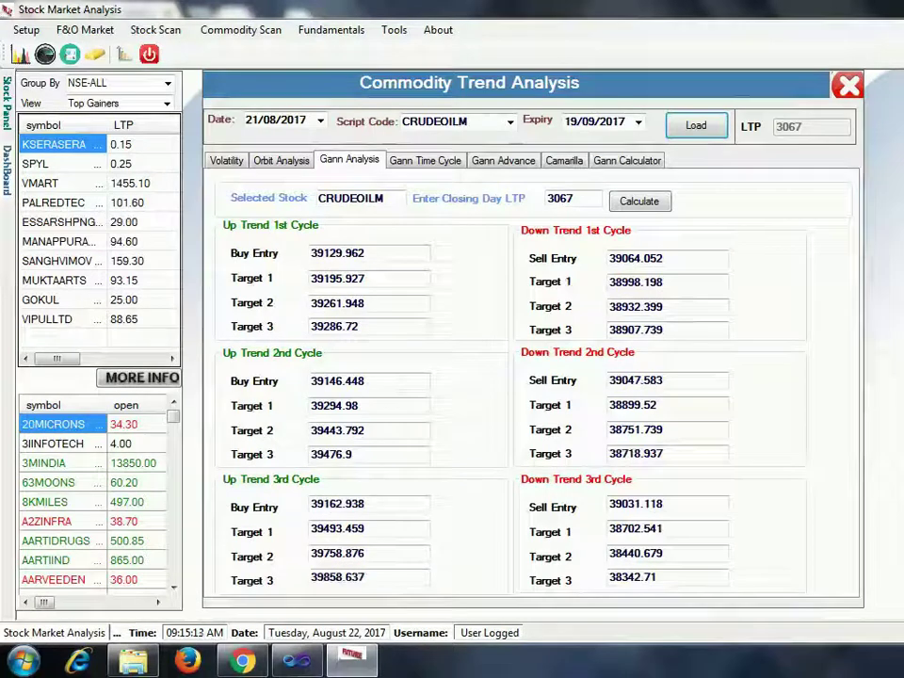
- Calculate the Gann levels for CRUDEOILM and highlight Target 3 of the second down-trend cycle
left_click(640, 201)
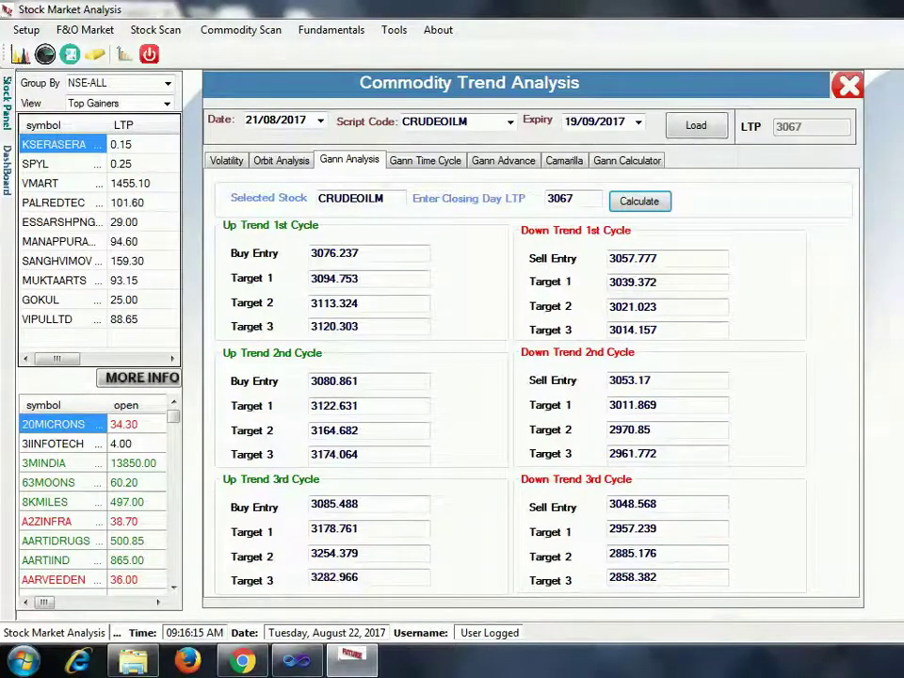
double_click(633, 453)
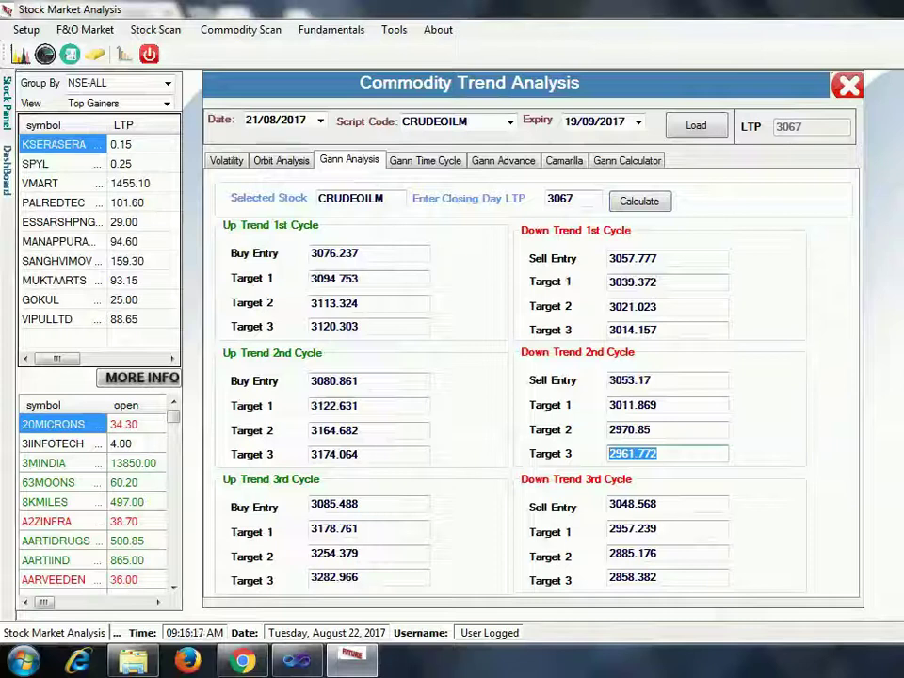